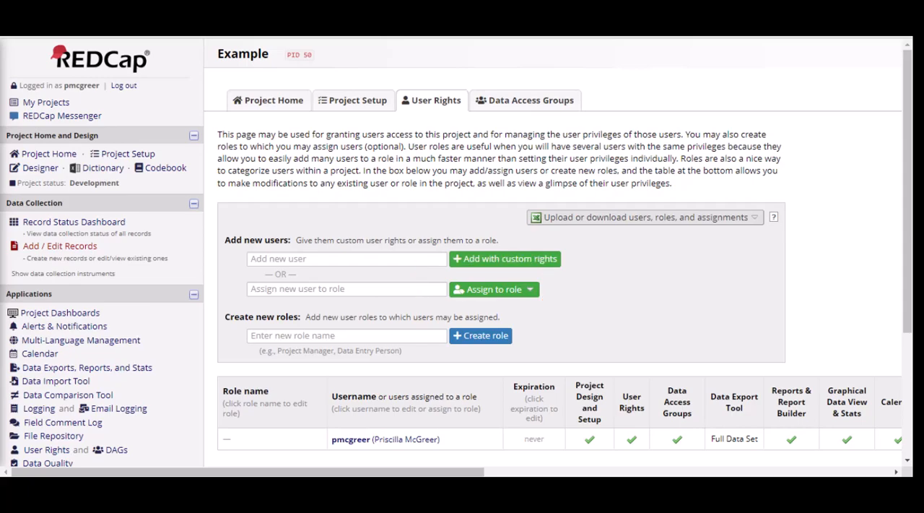
# - Start creating a new user role named Research Assistant
pyautogui.click(359, 336)
pyautogui.write('Research Assistant')
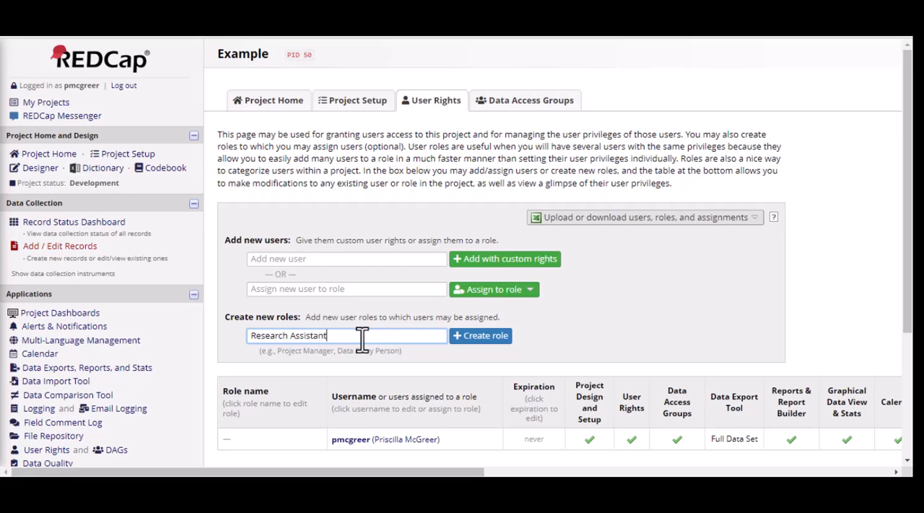
pyautogui.click(473, 337)
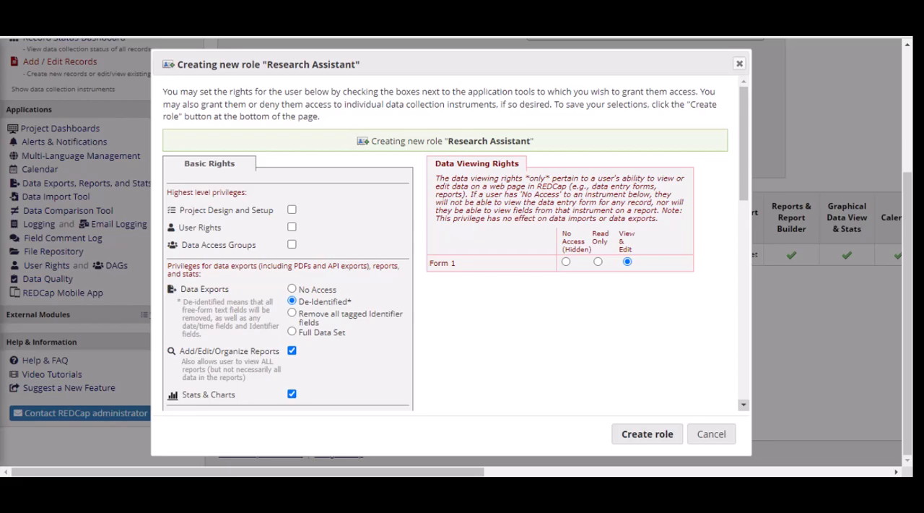
# - Examine the new role's privileges for data exports, other tools, the mobile app, project records and record locking
pyautogui.click(744, 405)
pyautogui.click(744, 405)
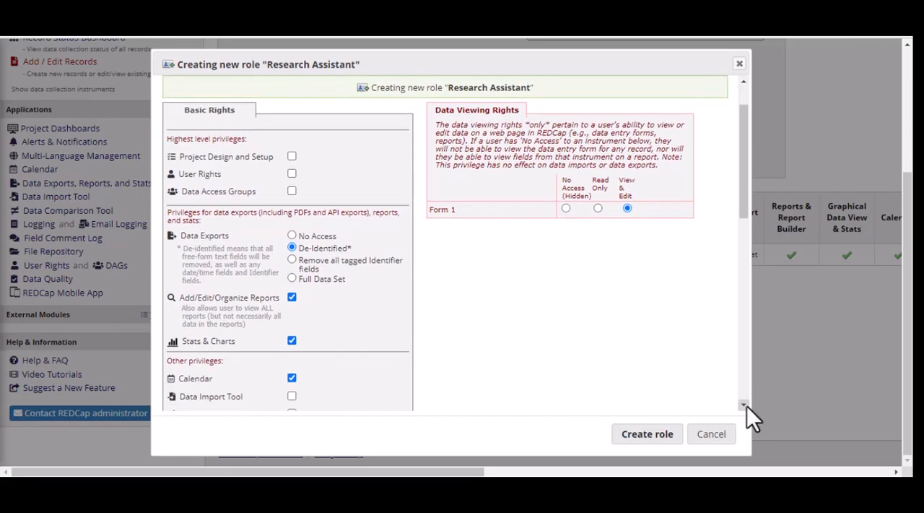
pyautogui.click(744, 405)
pyautogui.click(743, 405)
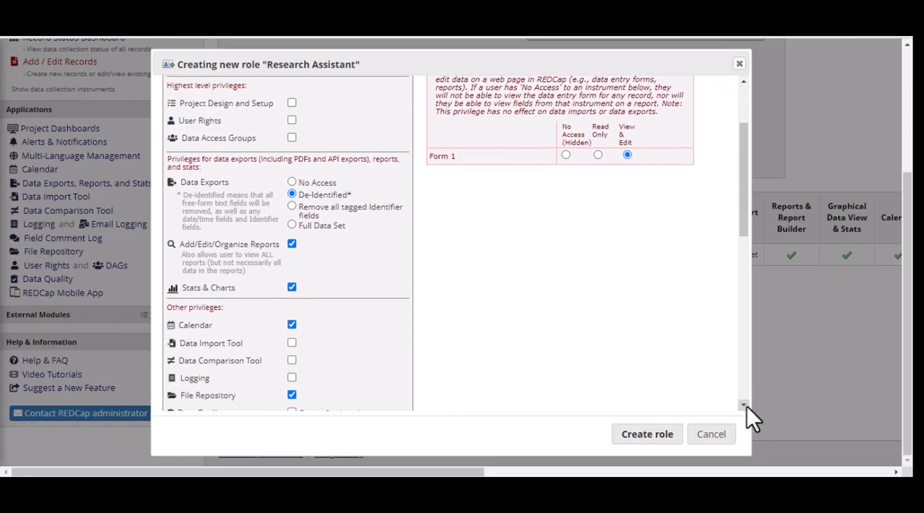
pyautogui.click(744, 405)
pyautogui.click(743, 405)
pyautogui.click(743, 406)
pyautogui.click(743, 405)
pyautogui.click(744, 405)
pyautogui.click(744, 405)
pyautogui.click(744, 405)
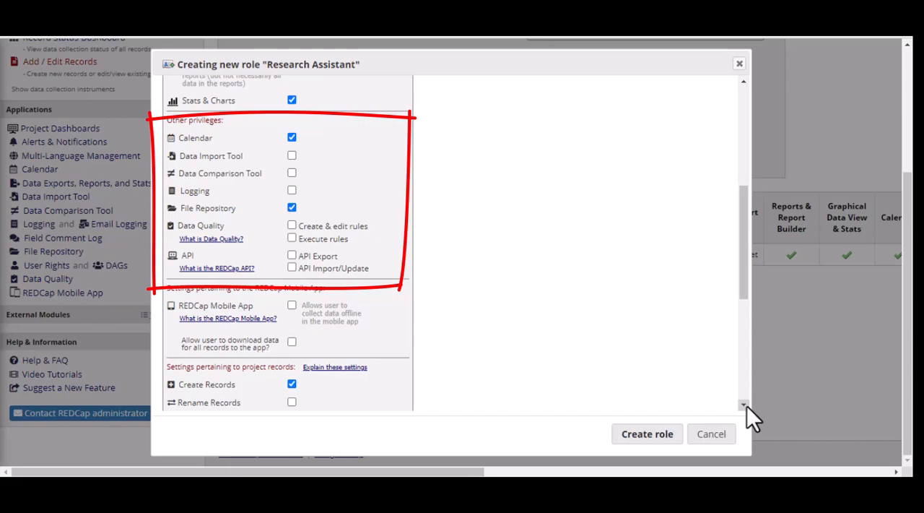
pyautogui.click(745, 405)
pyautogui.click(745, 405)
pyautogui.click(745, 405)
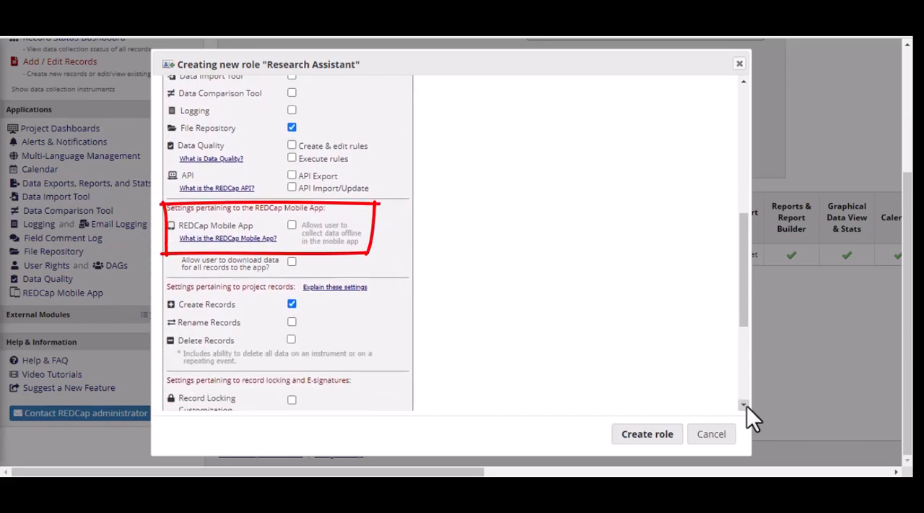
pyautogui.click(744, 405)
pyautogui.click(744, 405)
pyautogui.click(743, 405)
pyautogui.click(744, 405)
pyautogui.click(746, 406)
pyautogui.click(746, 406)
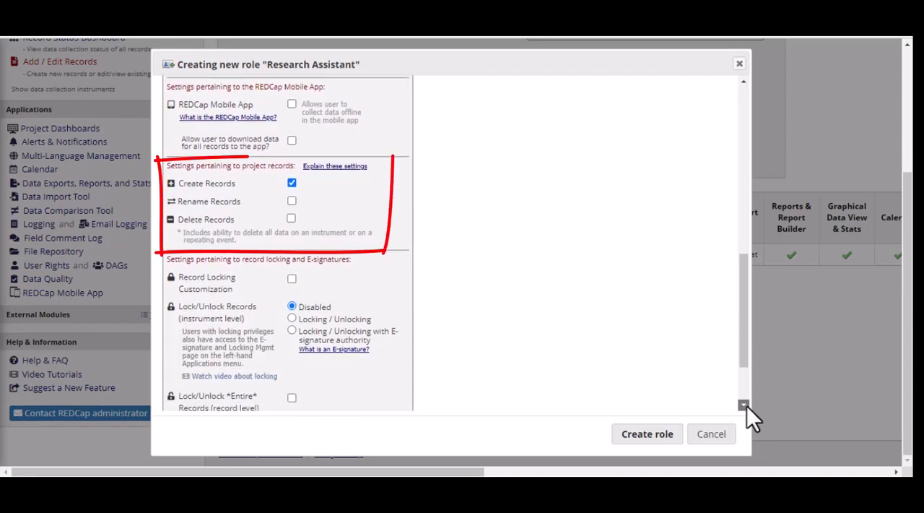
pyautogui.click(746, 406)
pyautogui.click(746, 405)
pyautogui.click(746, 406)
pyautogui.click(746, 405)
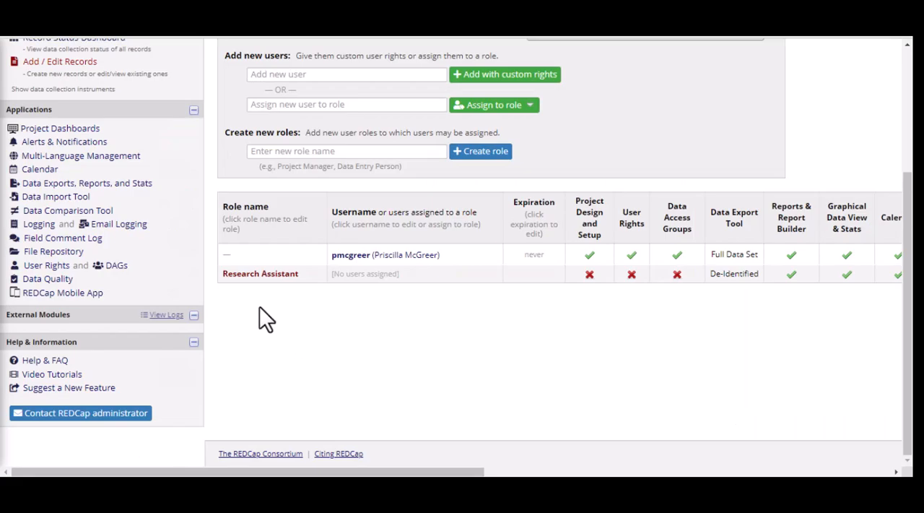
# - Open the Research Assistant role from the user rights table
pyautogui.click(260, 273)
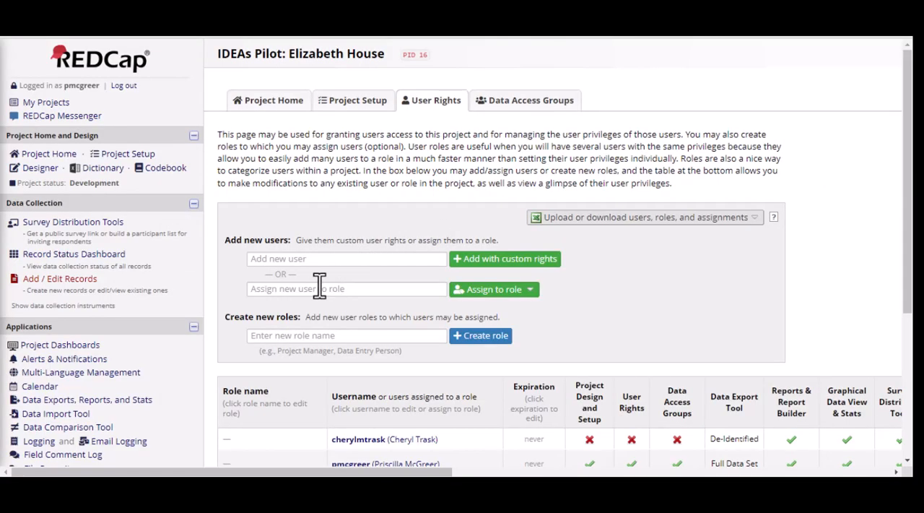
# - Enter the username of the first user in the rights table and assign that user to the Project Manager role
pyautogui.click(310, 289)
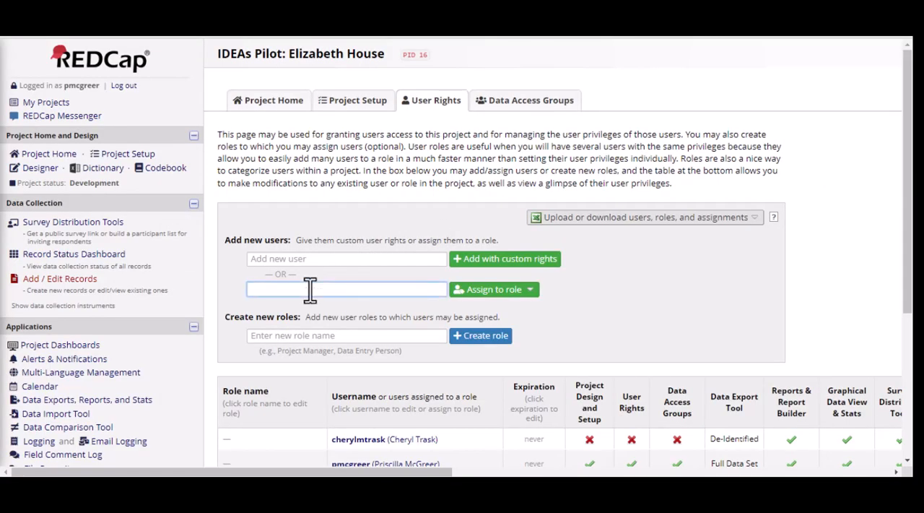
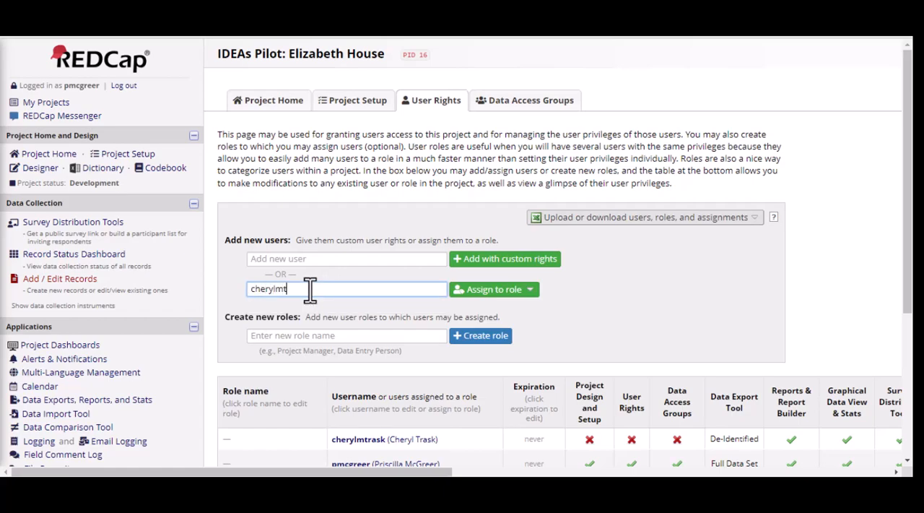
pyautogui.click(478, 296)
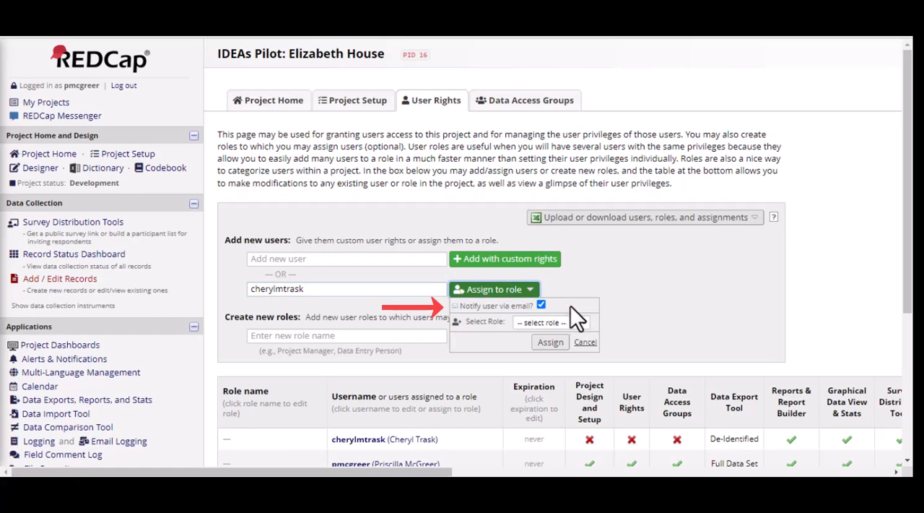
pyautogui.click(585, 322)
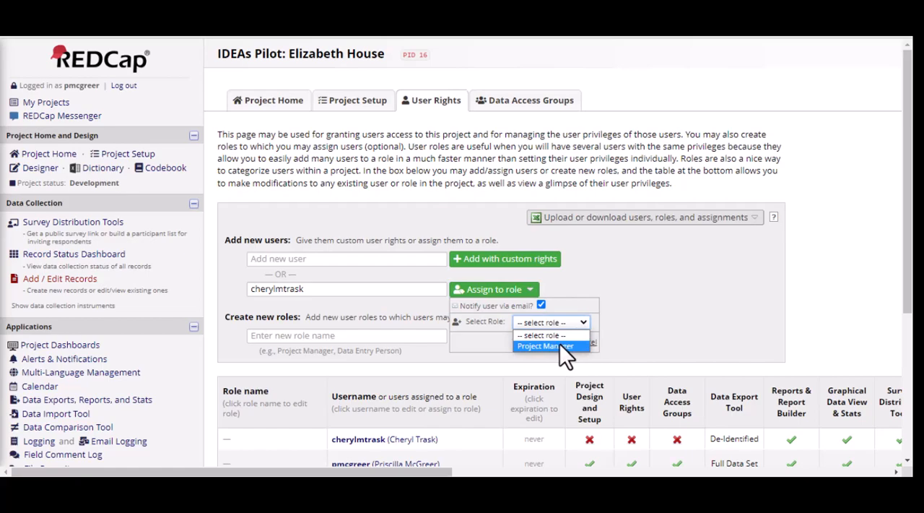
pyautogui.click(566, 347)
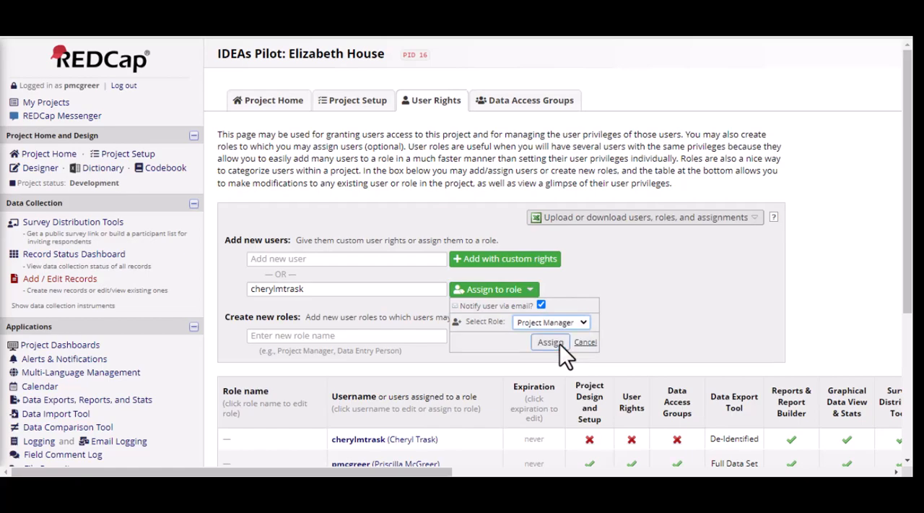
pyautogui.click(560, 343)
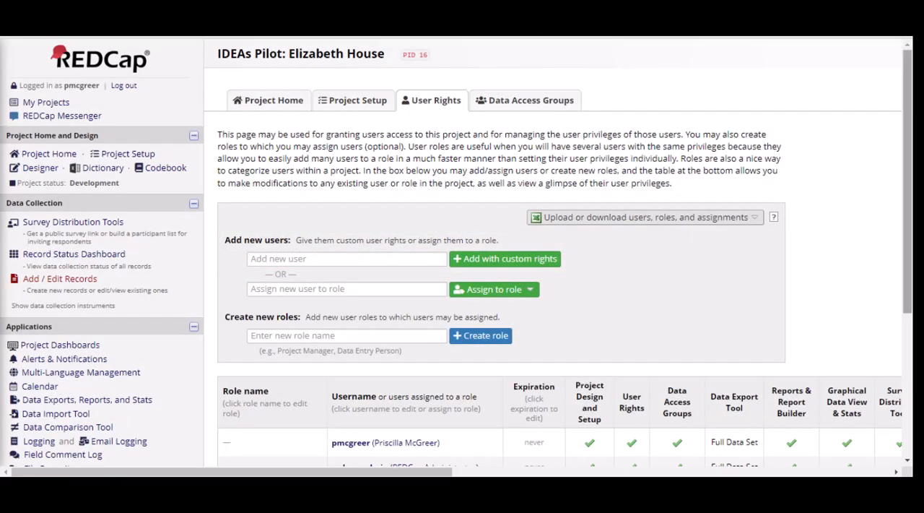
# - Remove the first user listed under Project Manager from that role
pyautogui.scroll(-2, 457, 253)
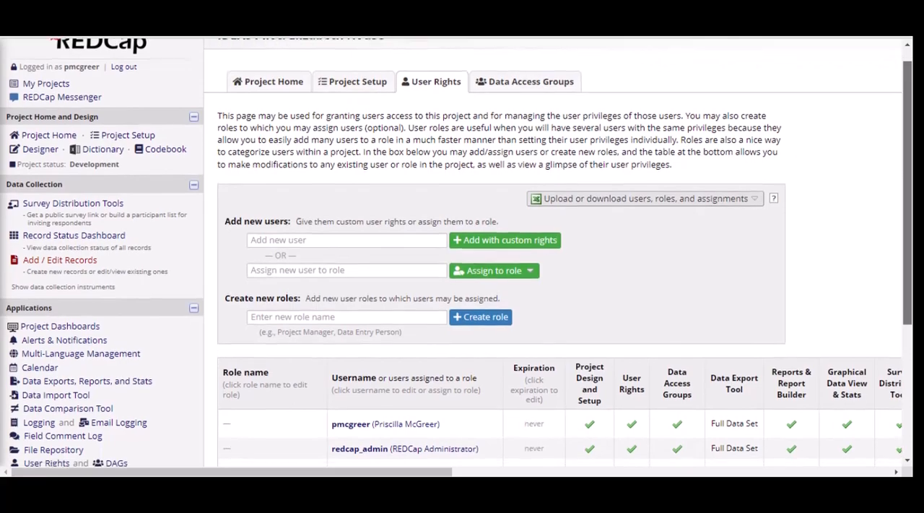
pyautogui.scroll(-2, 457, 253)
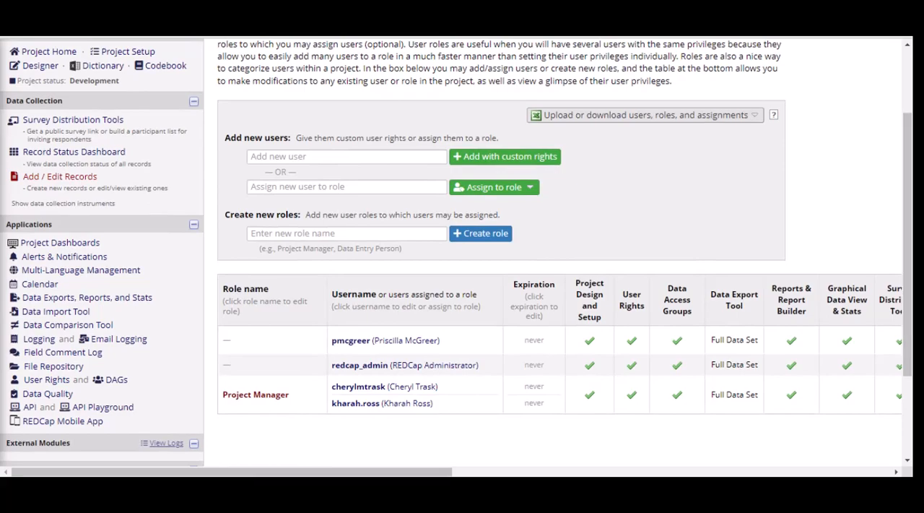
pyautogui.click(407, 390)
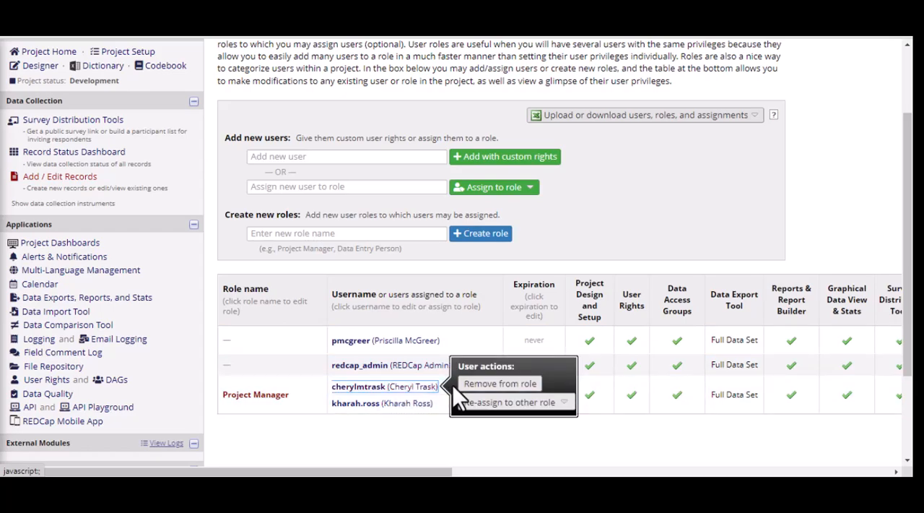
pyautogui.click(478, 384)
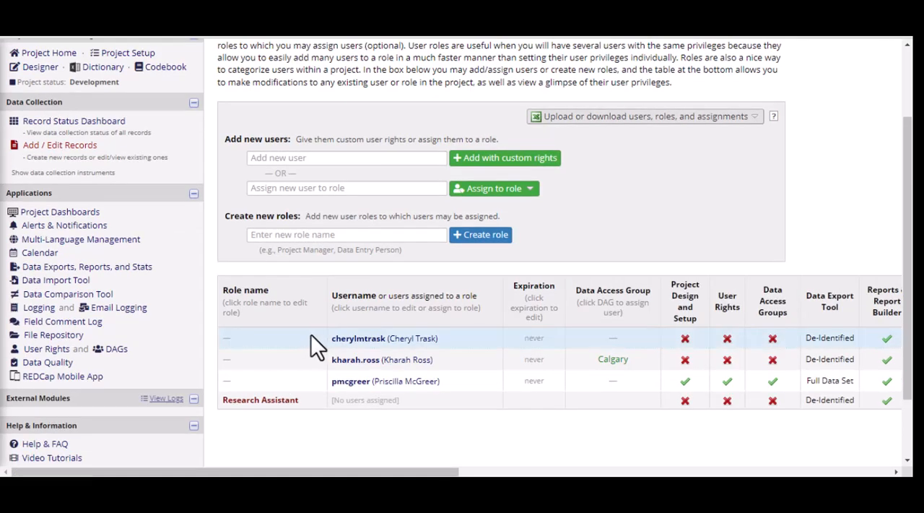
# - Open the user privileges of the first user in the table for editing
pyautogui.click(349, 339)
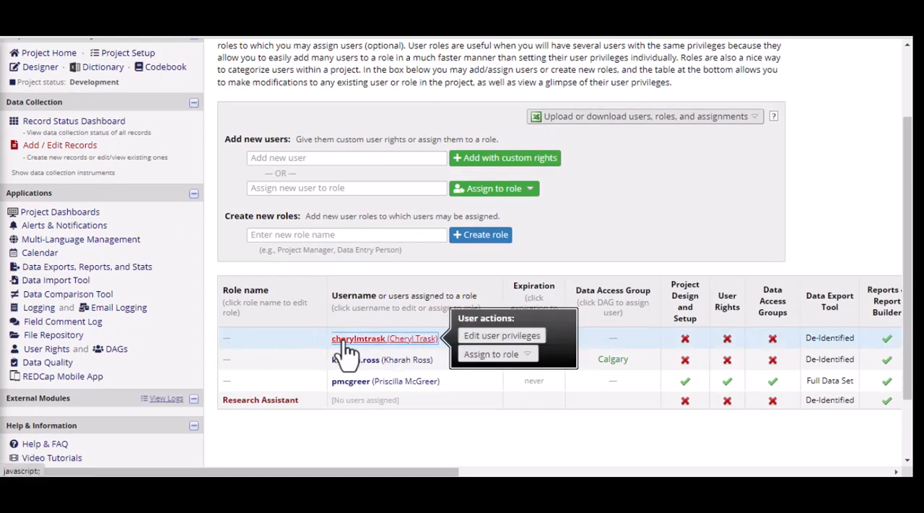
pyautogui.click(472, 337)
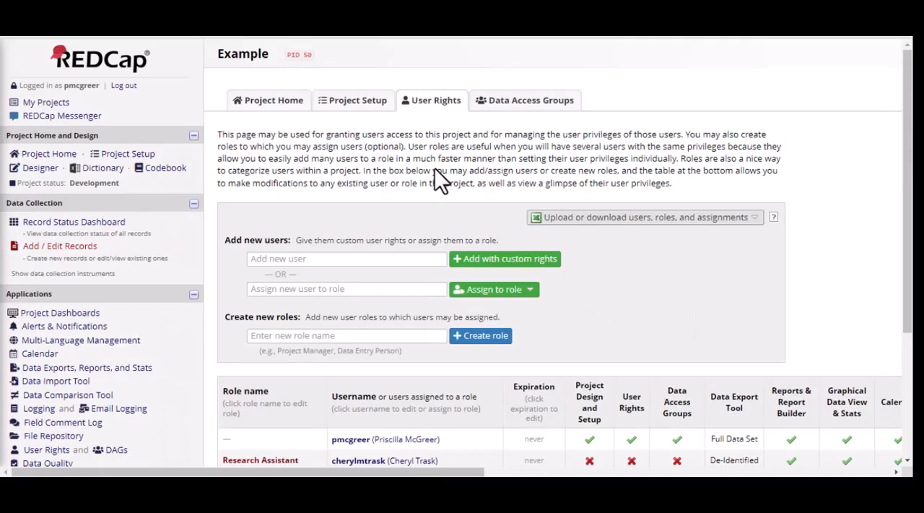
# - Enter the new user's username and add them to the project with custom rights
pyautogui.click(397, 257)
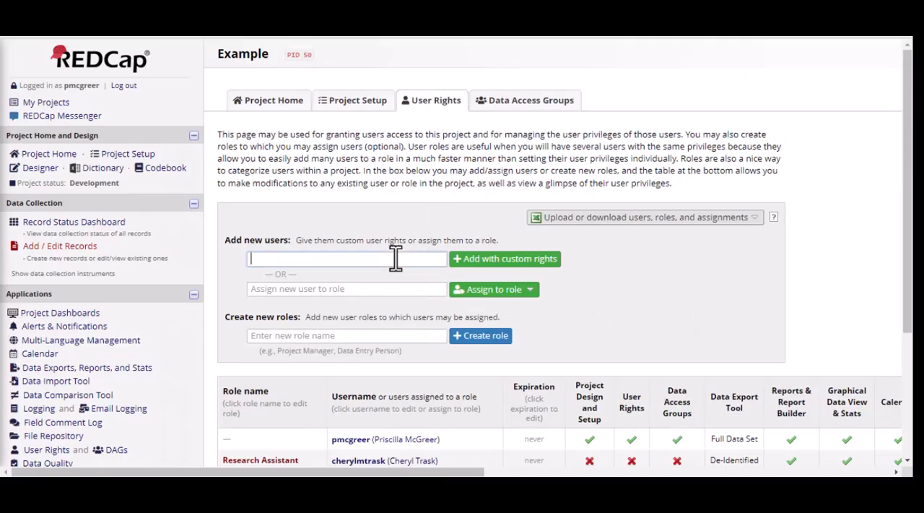
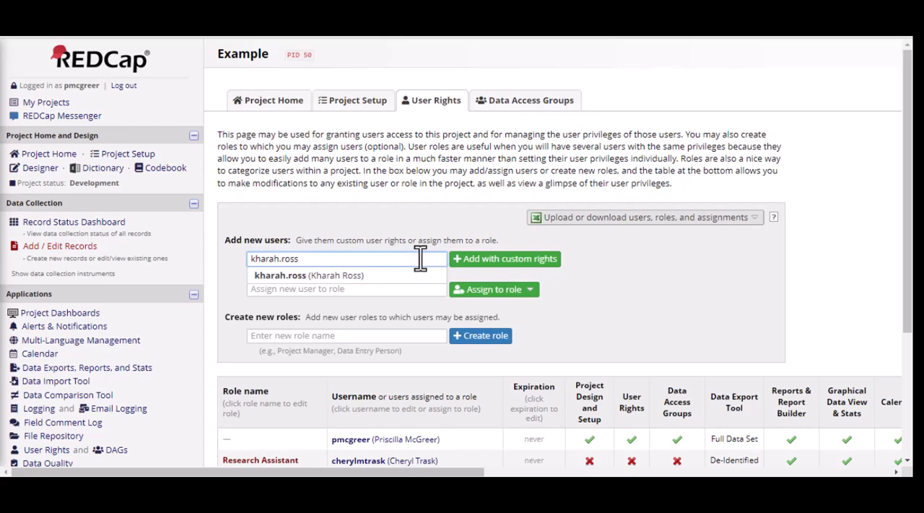
pyautogui.click(482, 267)
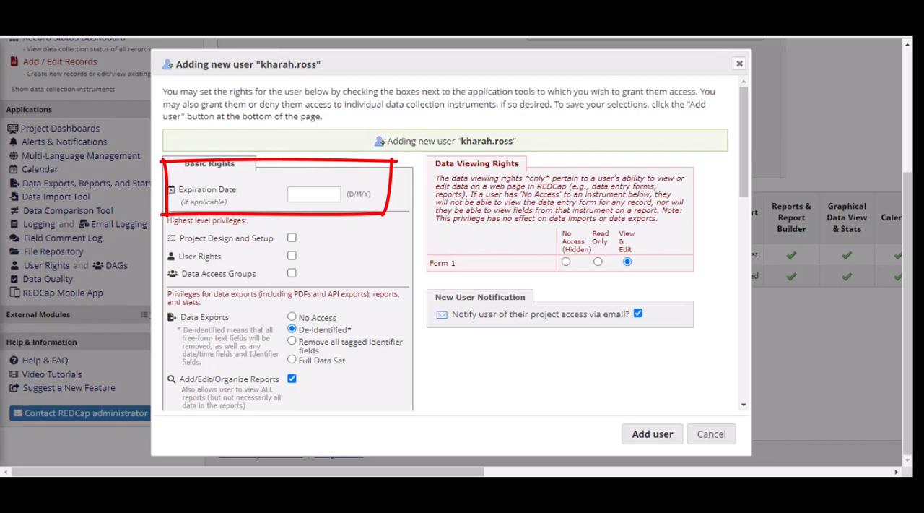
pyautogui.click(652, 434)
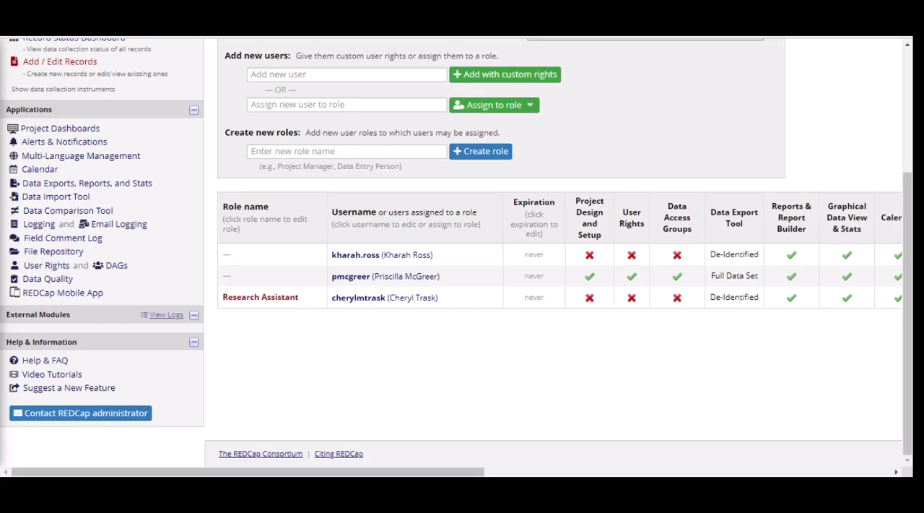
# - View the options for uploading or downloading users, roles, and assignments
pyautogui.scroll(2, 556, 253)
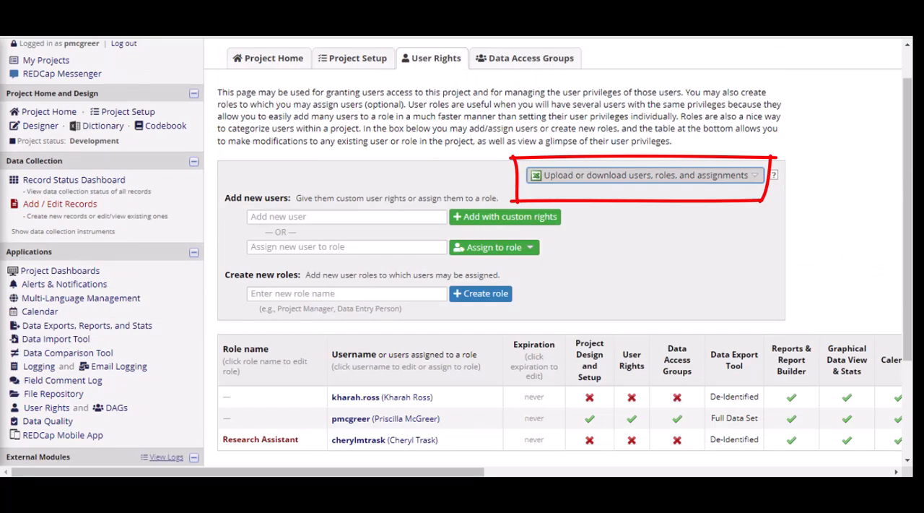
pyautogui.click(645, 175)
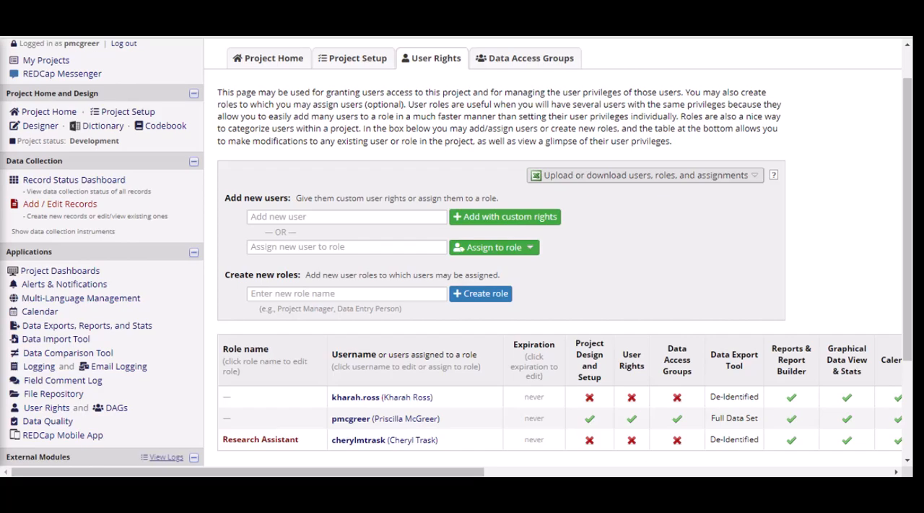
# - Create a new data access group named Calgary
pyautogui.click(507, 64)
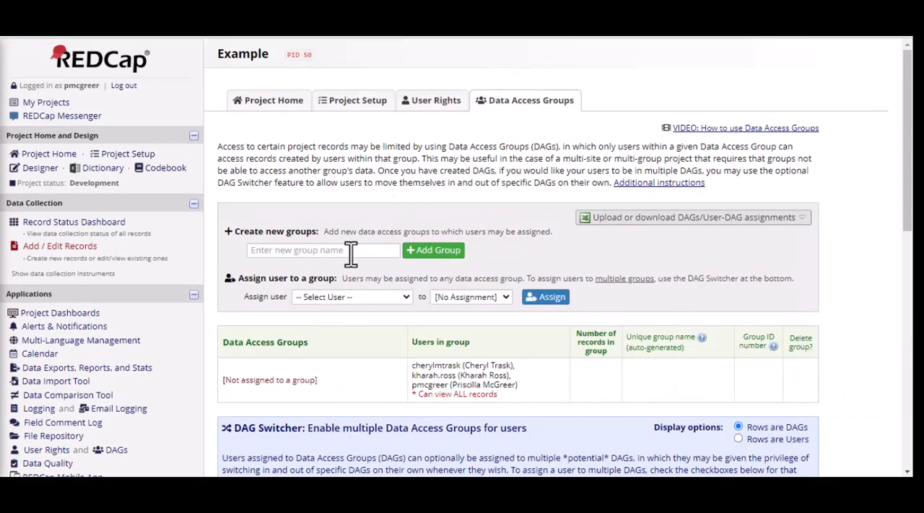
pyautogui.click(351, 252)
pyautogui.write('Calgary')
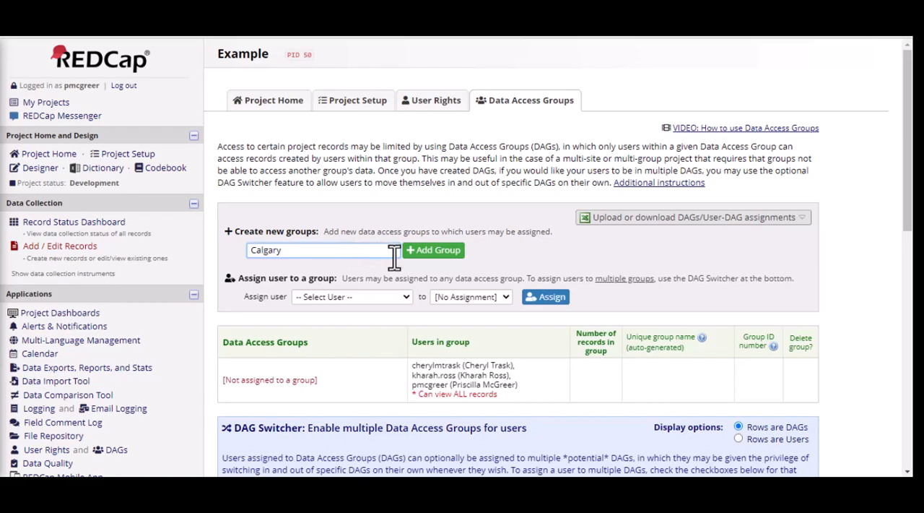
pyautogui.click(431, 254)
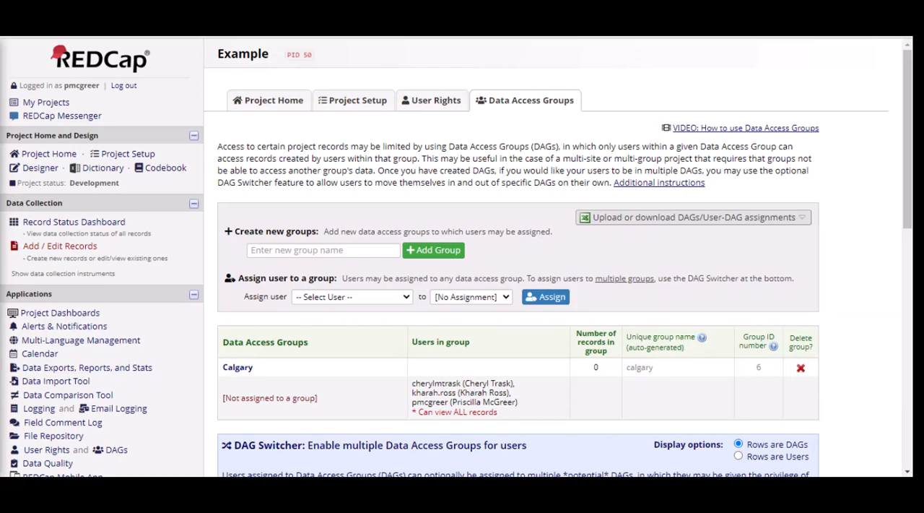
# - Assign the second selectable user, the one added with custom rights, to the Calgary data access group
pyautogui.click(405, 297)
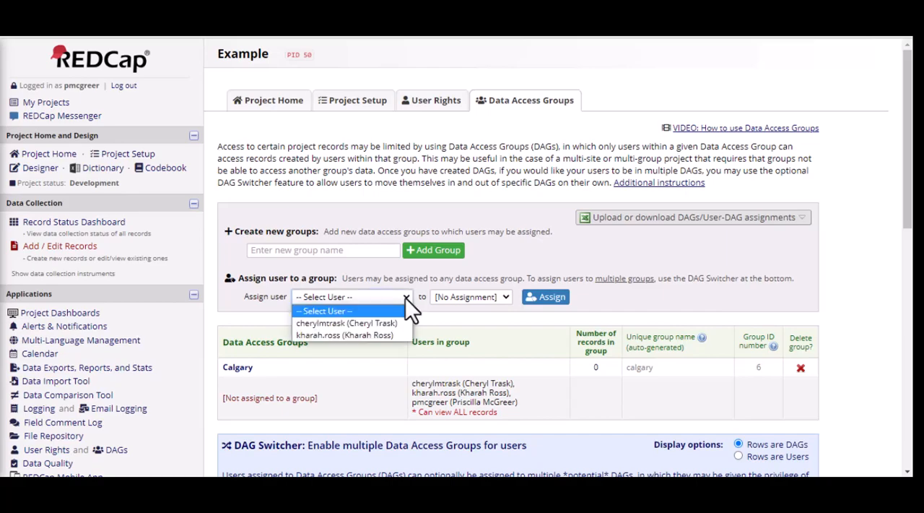
pyautogui.click(400, 335)
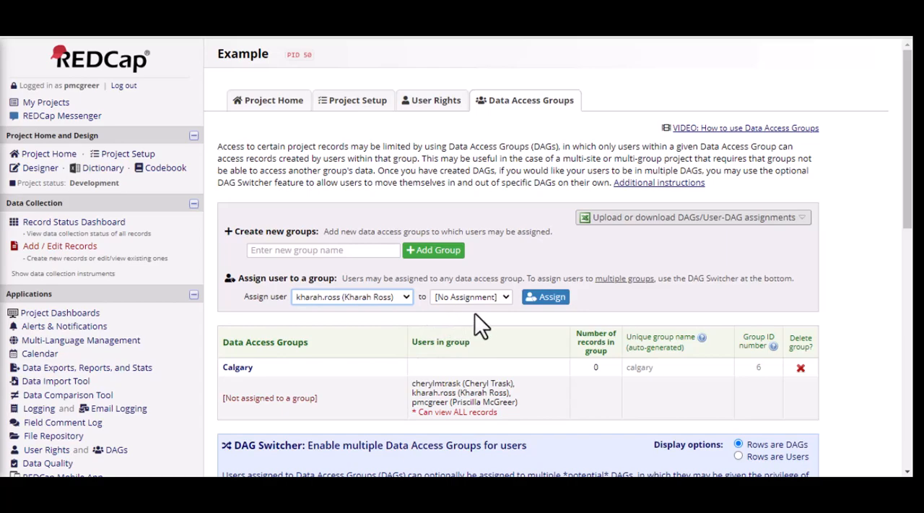
pyautogui.click(506, 297)
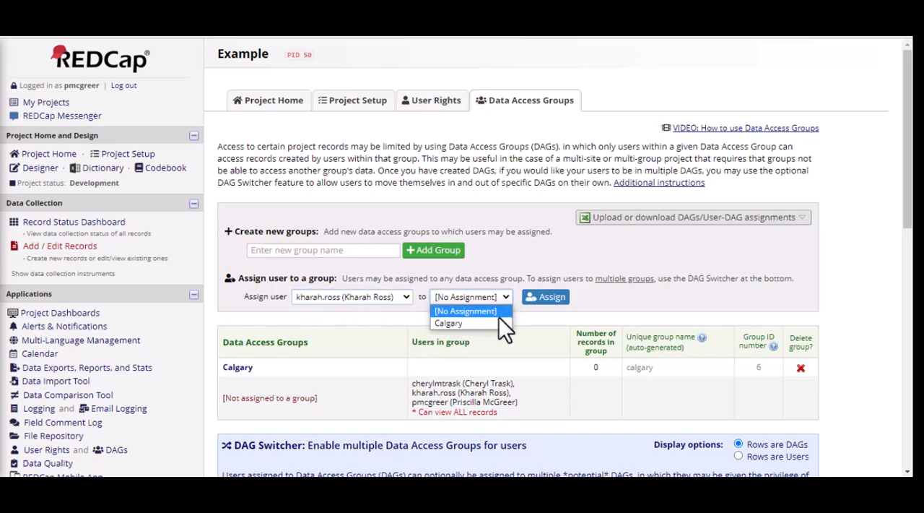
pyautogui.click(500, 319)
pyautogui.click(549, 302)
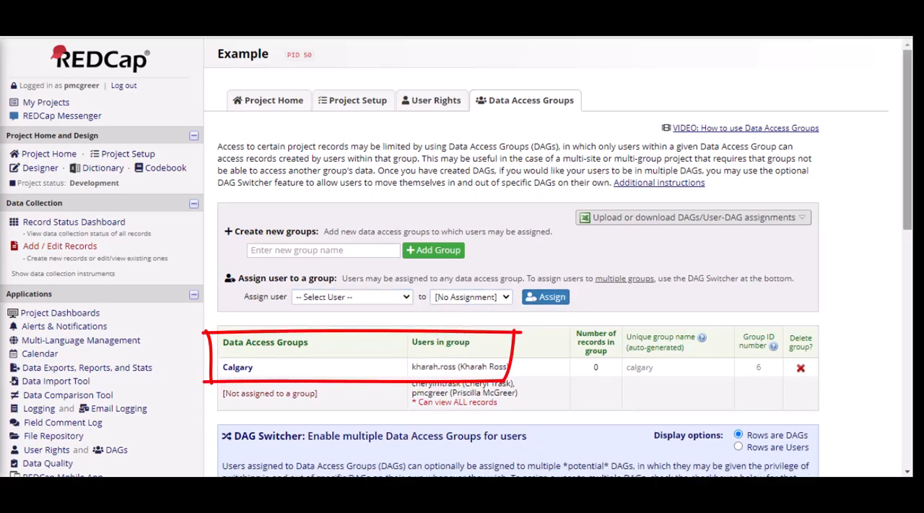
# - Review the DAG Switcher section and its table for giving users access to multiple data access groups
pyautogui.scroll(-1, 456, 258)
pyautogui.scroll(-2, 457, 258)
pyautogui.scroll(-1, 456, 259)
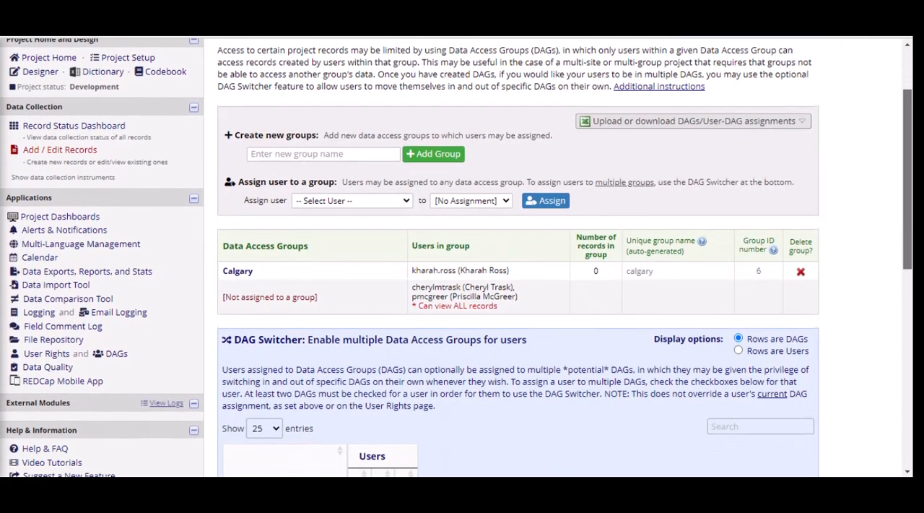
pyautogui.scroll(-4, 457, 258)
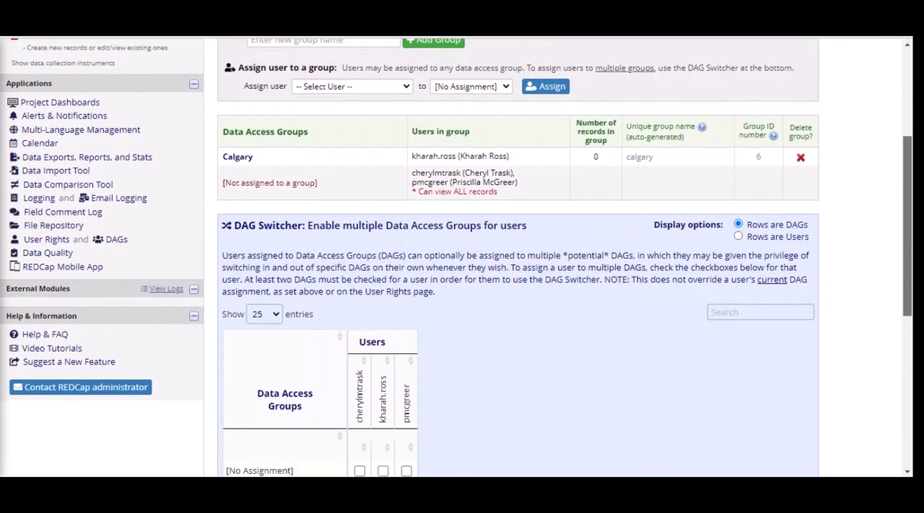
pyautogui.scroll(-6, 456, 259)
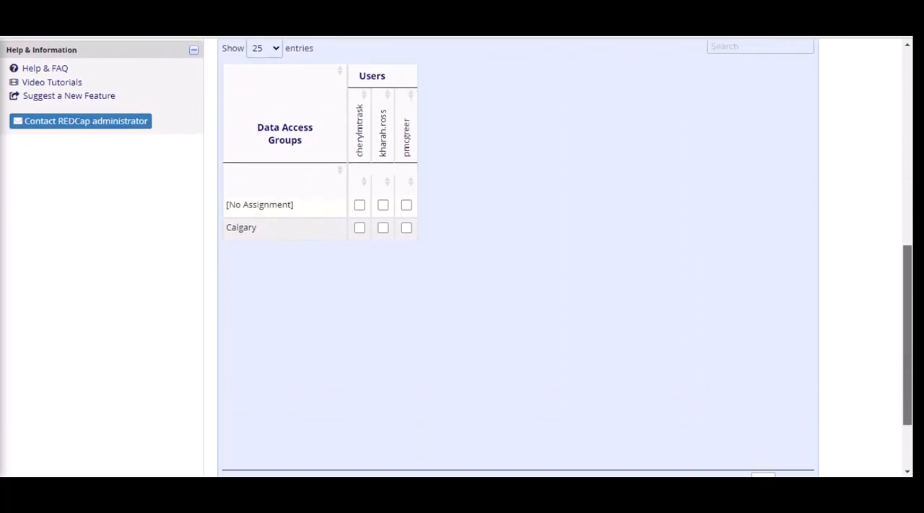
pyautogui.scroll(7, 457, 259)
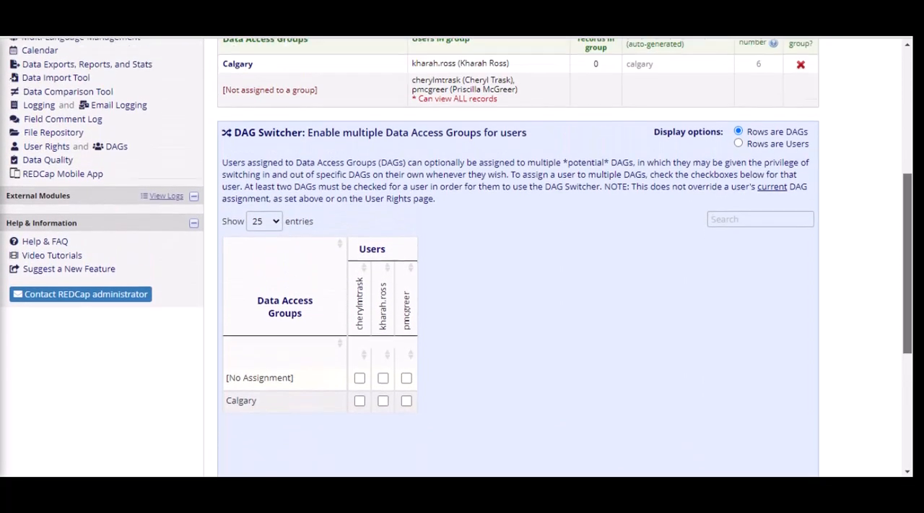
pyautogui.scroll(3, 456, 259)
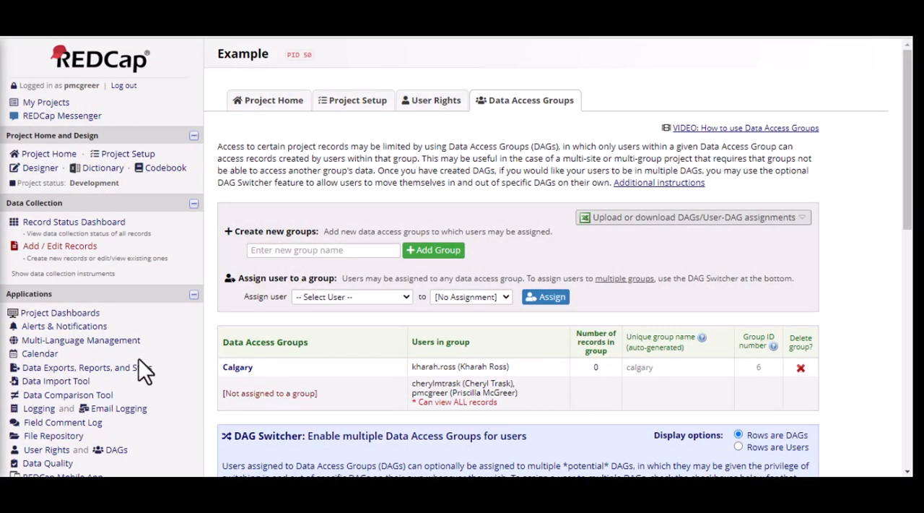
# - Export all records and fields in CSV / Microsoft Excel (labels) format and download the resulting file
pyautogui.click(130, 369)
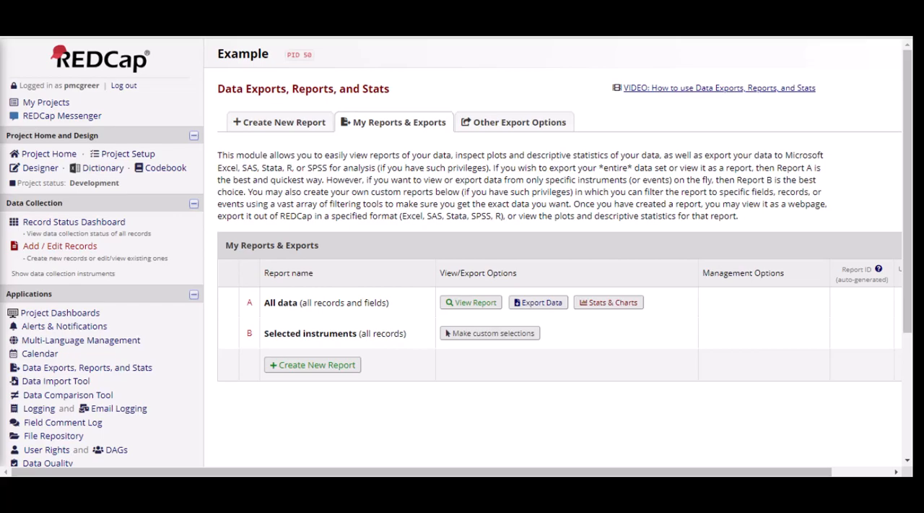
pyautogui.click(538, 304)
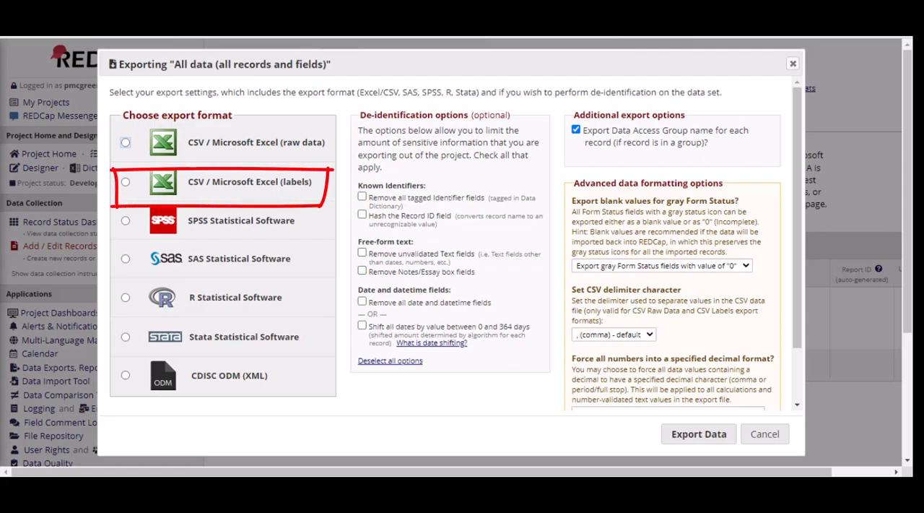
pyautogui.click(126, 182)
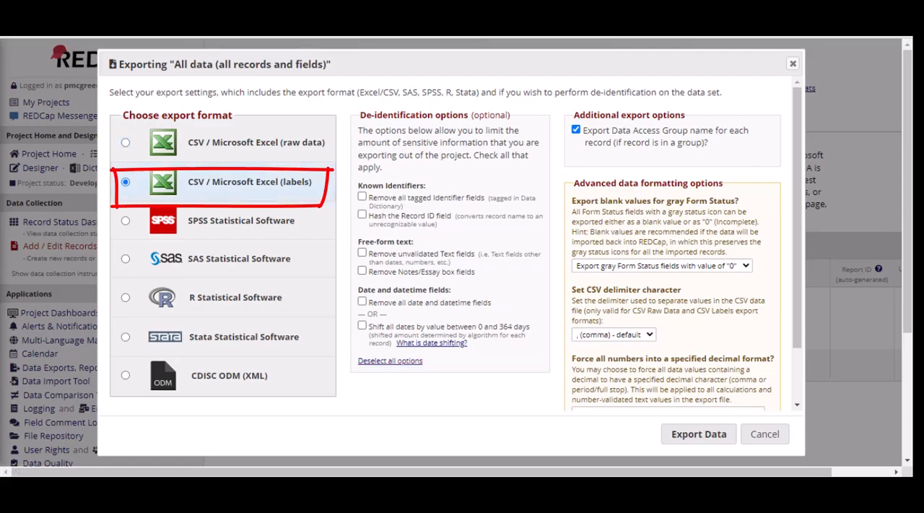
pyautogui.click(699, 434)
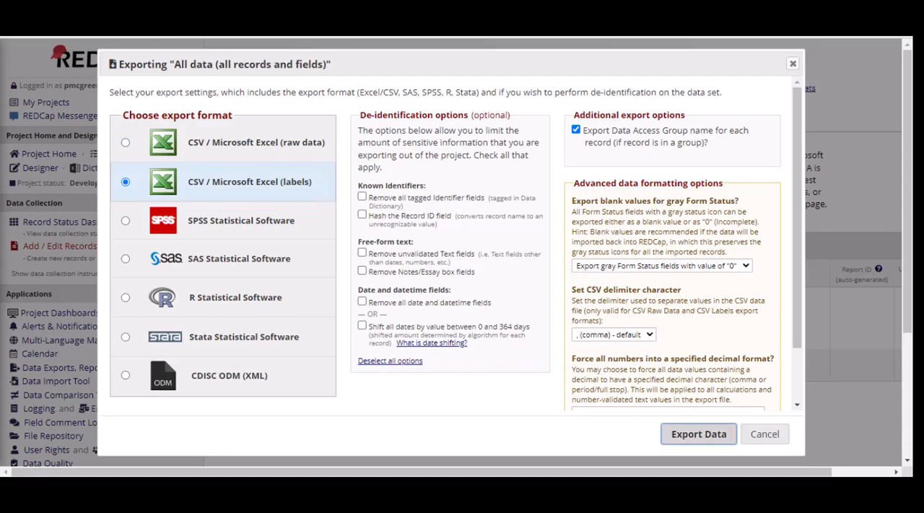
pyautogui.click(699, 434)
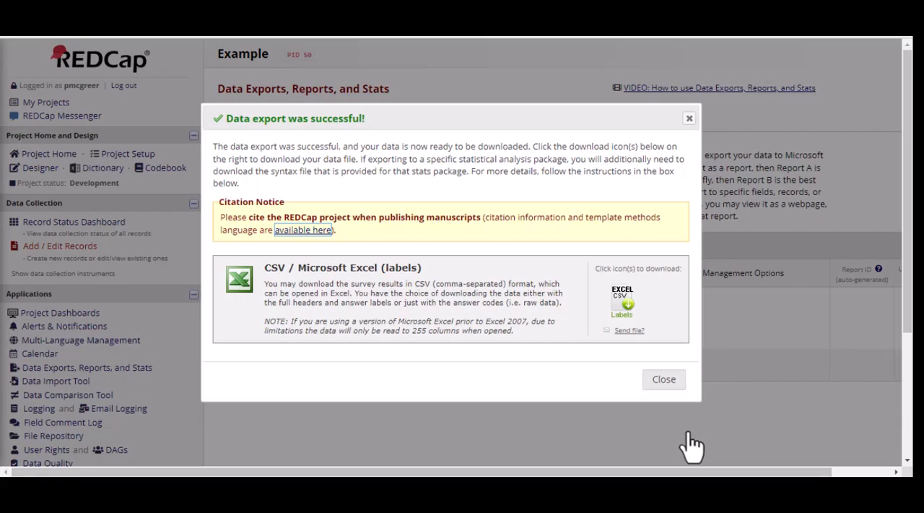
pyautogui.click(624, 303)
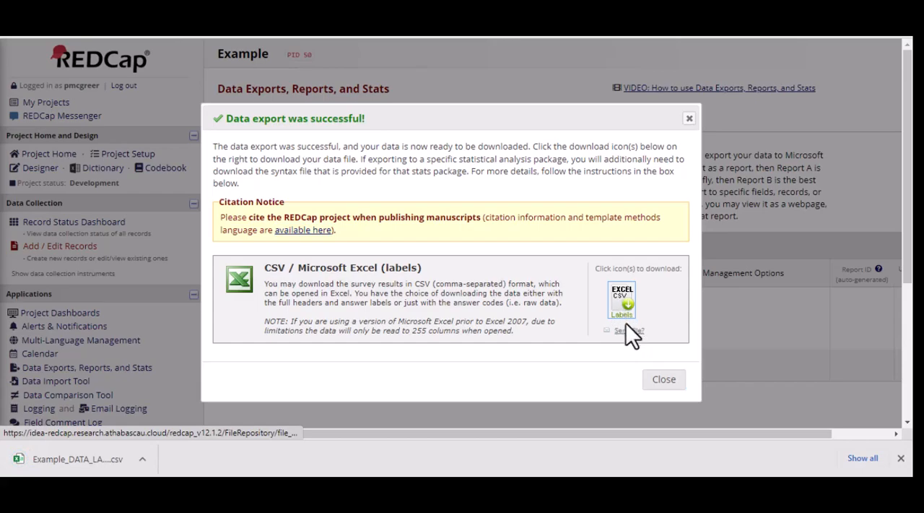
# - View the Send-It form for emailing the exported labels data file to recipients
pyautogui.click(627, 331)
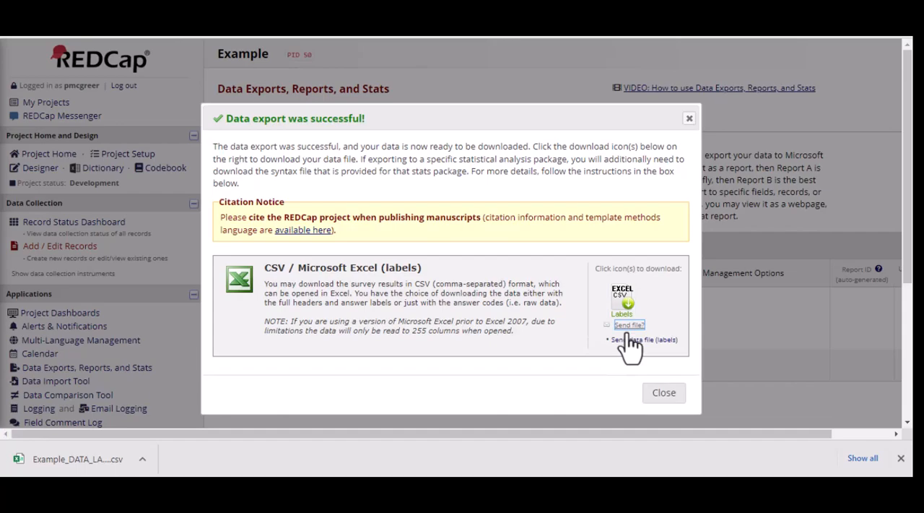
pyautogui.click(630, 342)
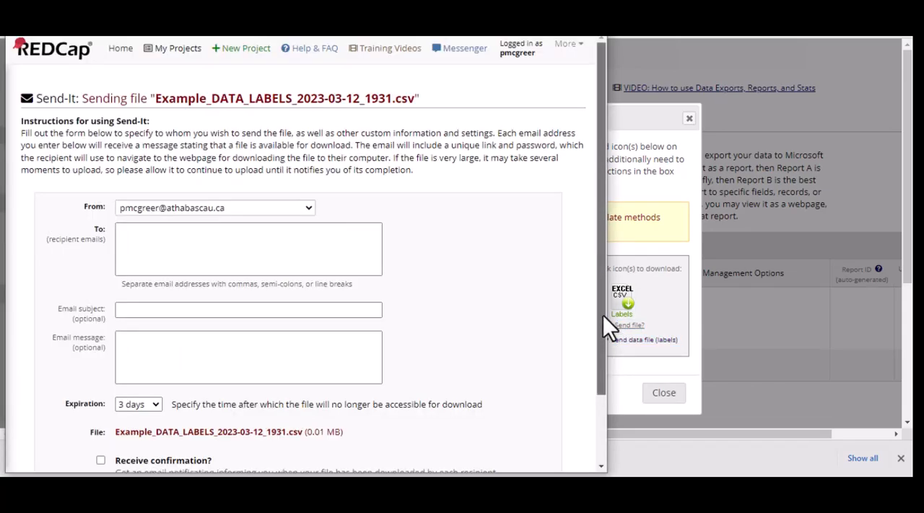
pyautogui.moveTo(603, 317); pyautogui.dragTo(606, 390)
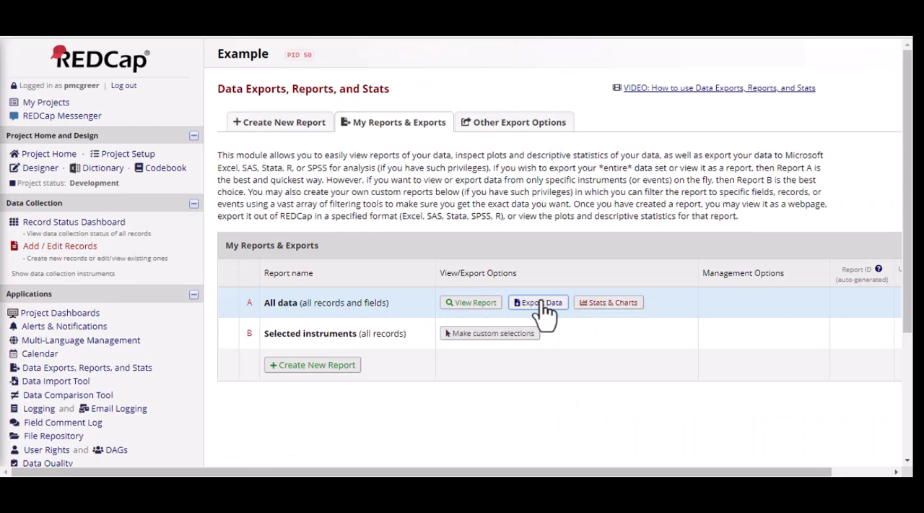
# - Export all records and fields for SPSS Statistical Software and download the SPSS syntax, CSV data and Pathway Mapper files
pyautogui.click(543, 303)
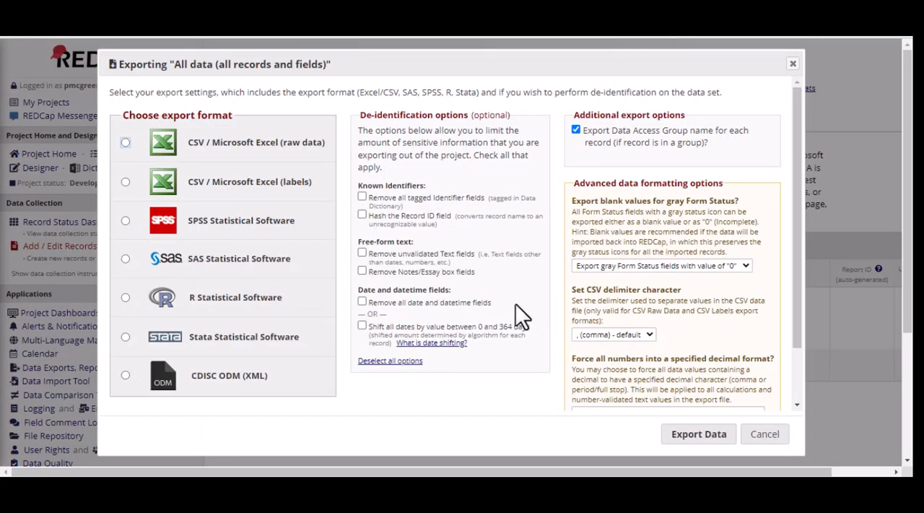
pyautogui.click(253, 239)
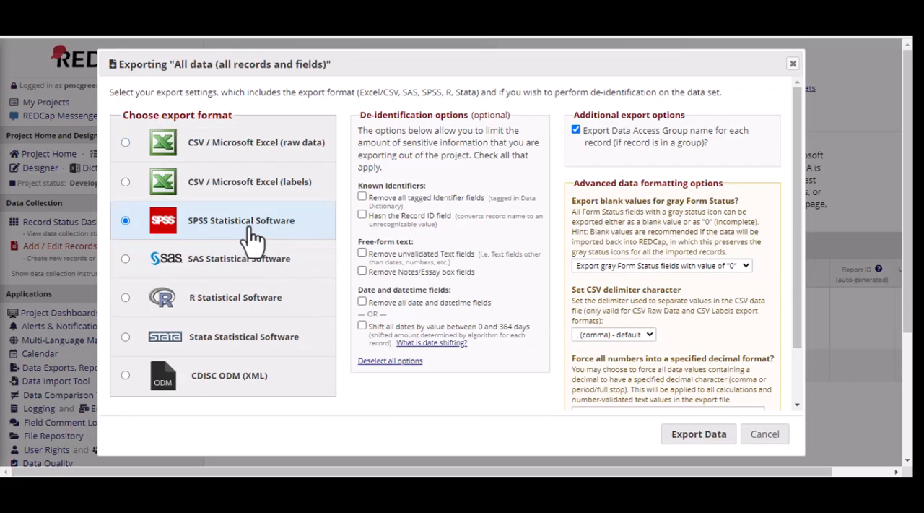
pyautogui.click(706, 437)
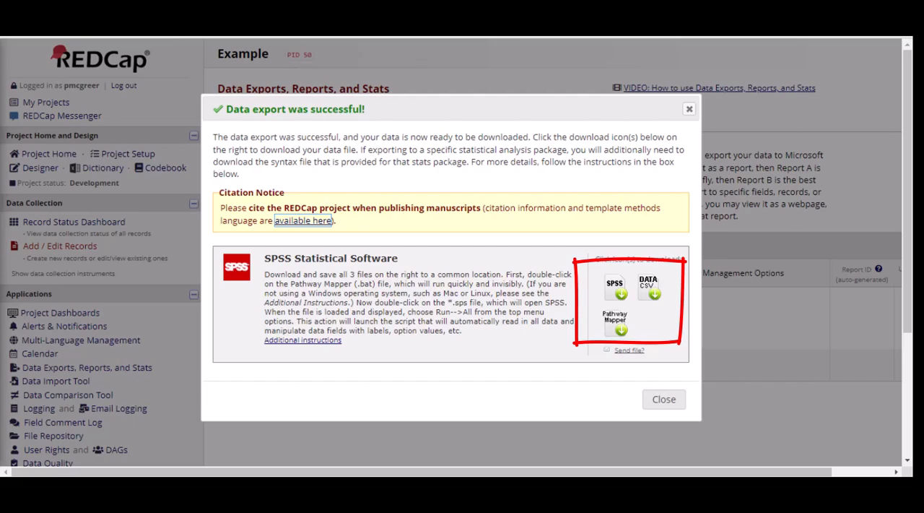
pyautogui.click(615, 289)
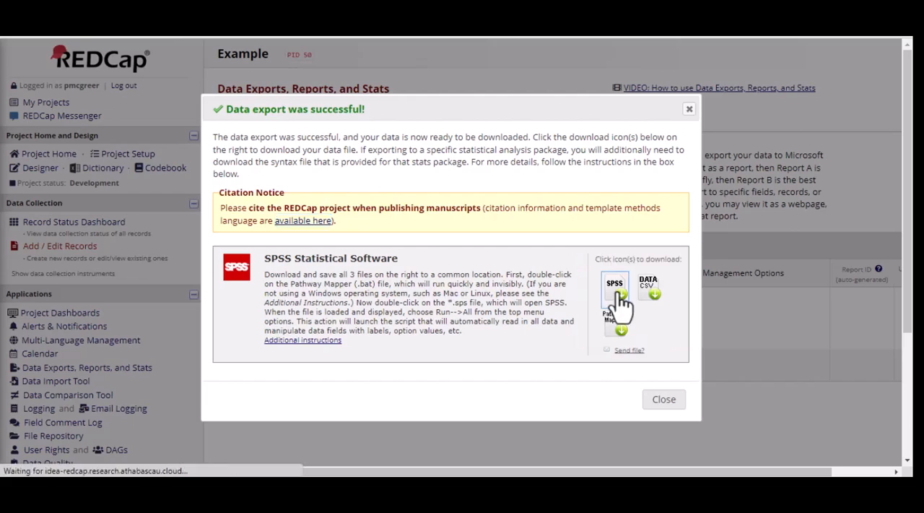
pyautogui.click(650, 292)
pyautogui.click(615, 325)
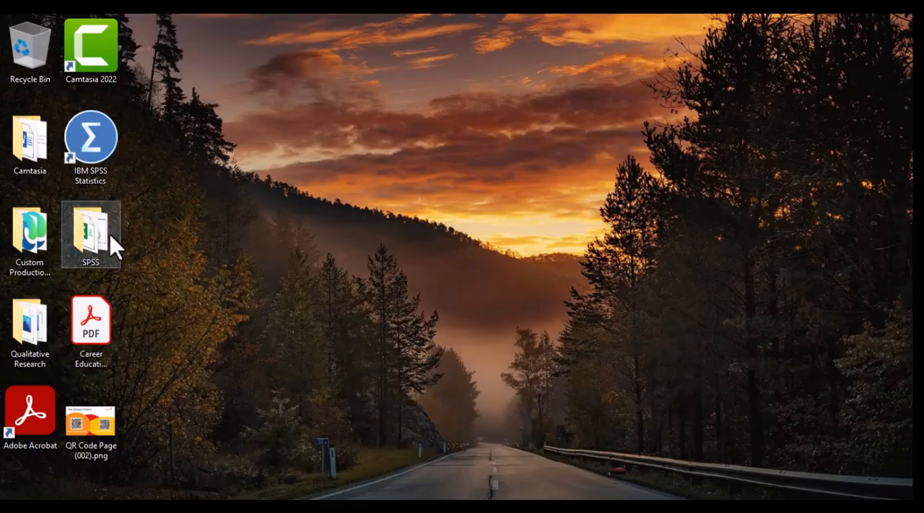
# - Run spss_pathway_mapper.bat from the desktop's SPSS folder and close its command window
pyautogui.doubleClick(97, 231)
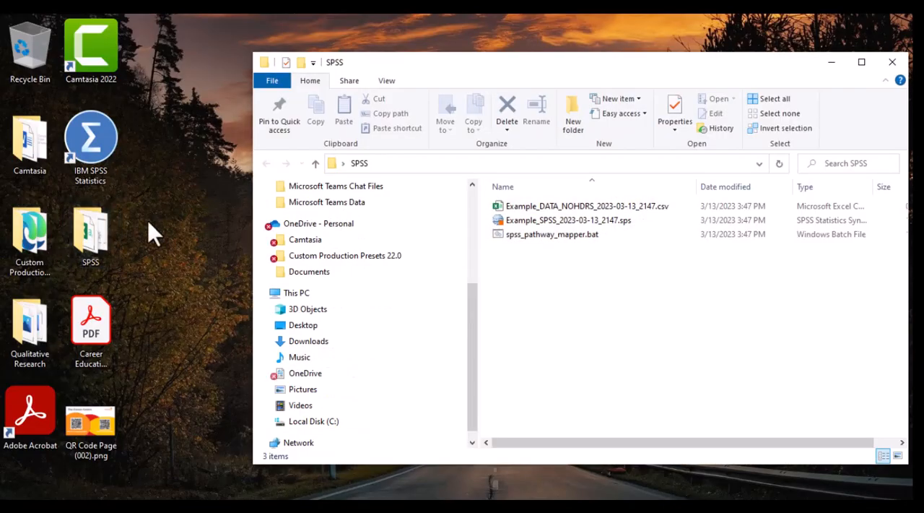
pyautogui.rightClick(517, 232)
pyautogui.click(552, 193)
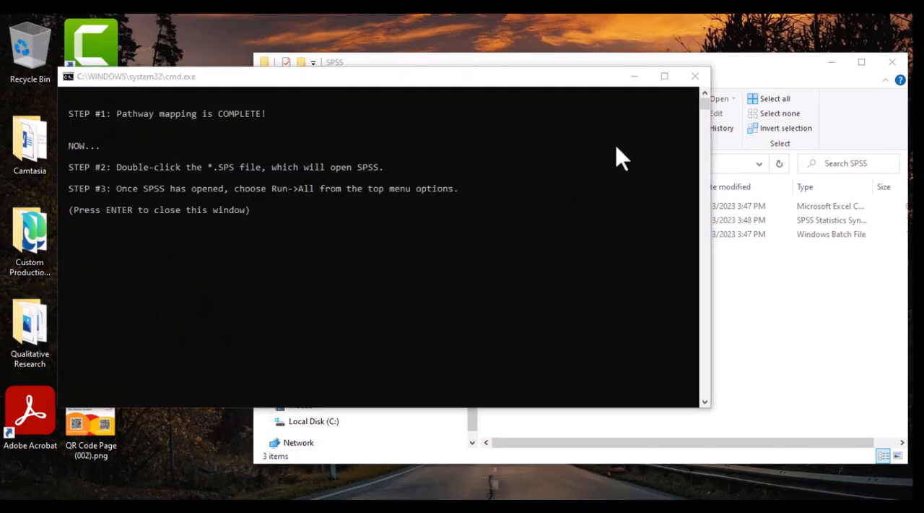
pyautogui.press('Return')
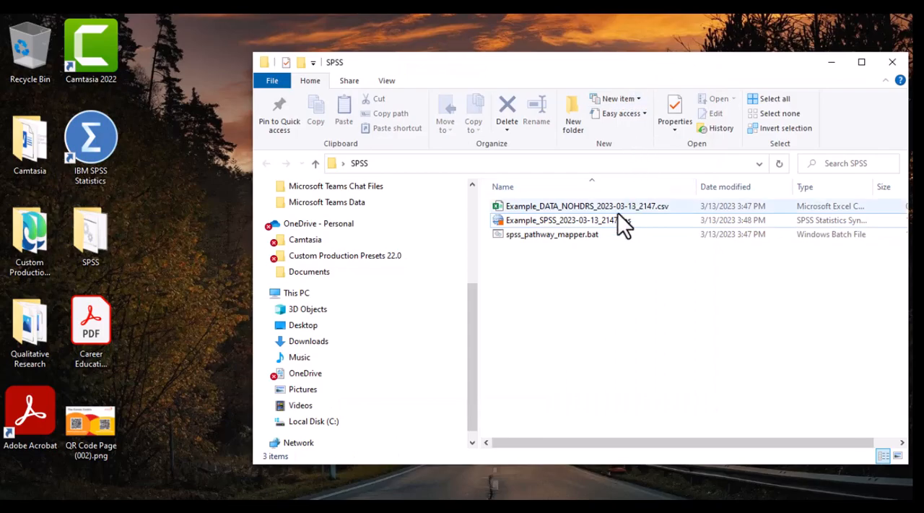
# - Open Example_SPSS_2023-03-13_2147.sps in SPSS and run all of its syntax
pyautogui.click(598, 221)
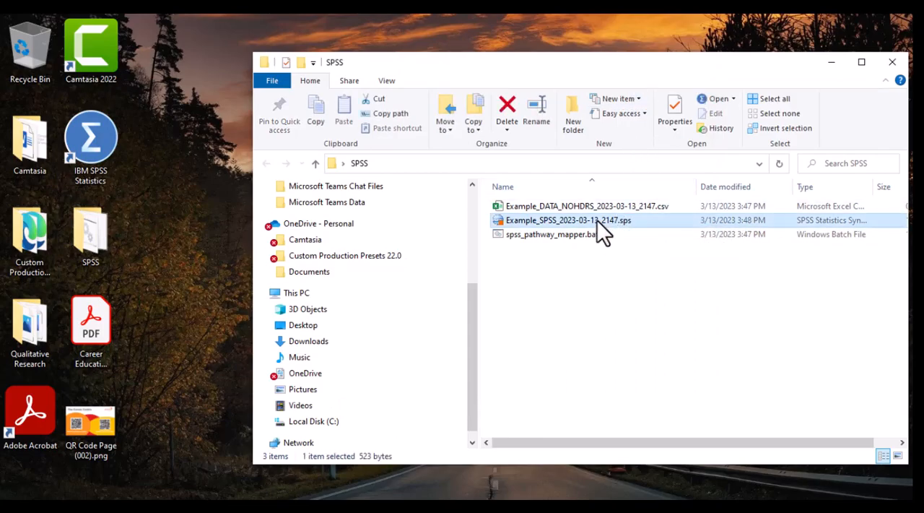
pyautogui.doubleClick(597, 220)
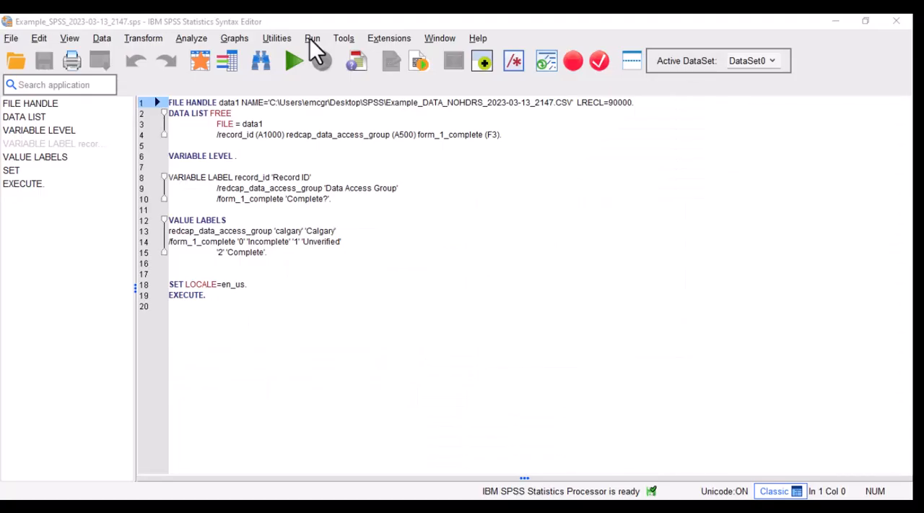
pyautogui.click(312, 40)
pyautogui.click(315, 56)
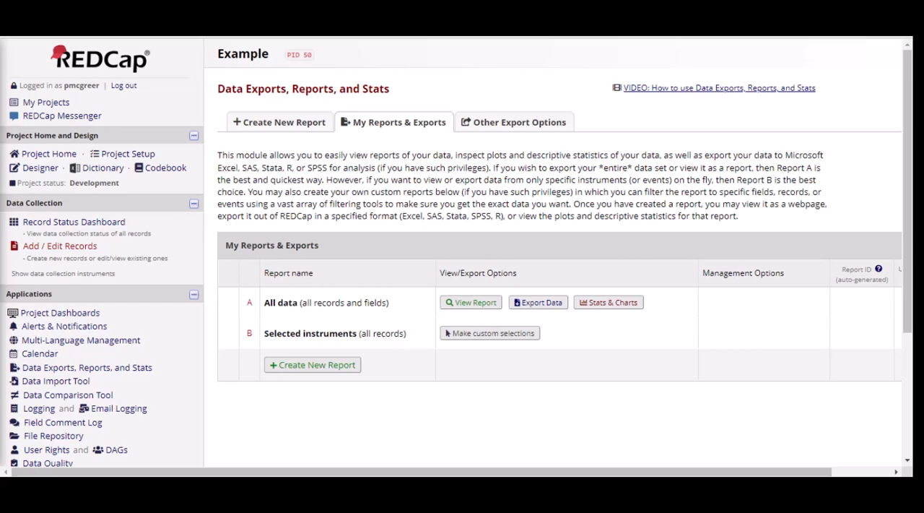
# - Return to REDCap's other export options and export the entire project, with metadata and data, as a REDCap XML file
pyautogui.click(517, 132)
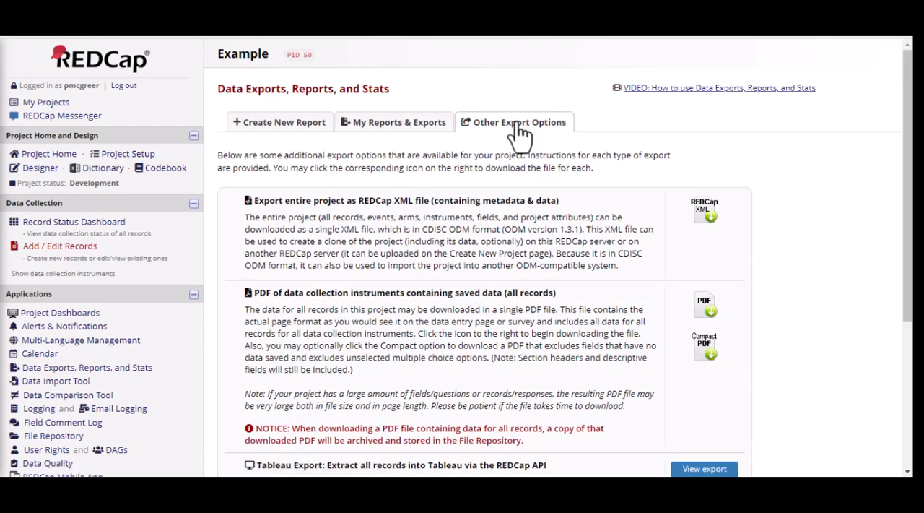
pyautogui.click(705, 214)
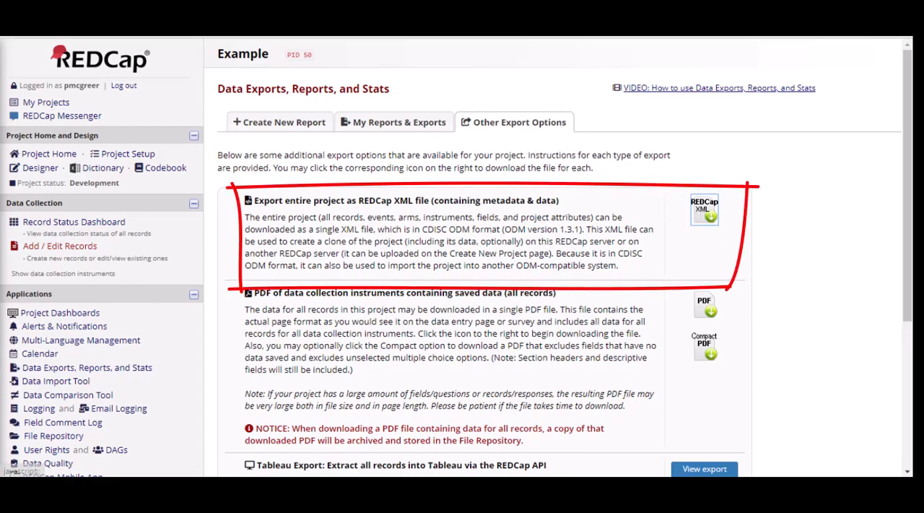